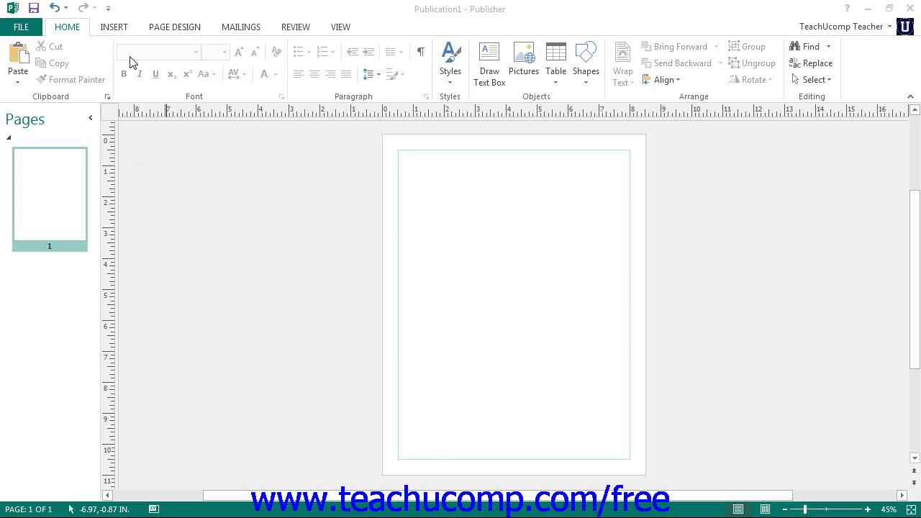
Preview a 6-column by 5-row table from the Insert tab's Table grid
left_click(114, 27)
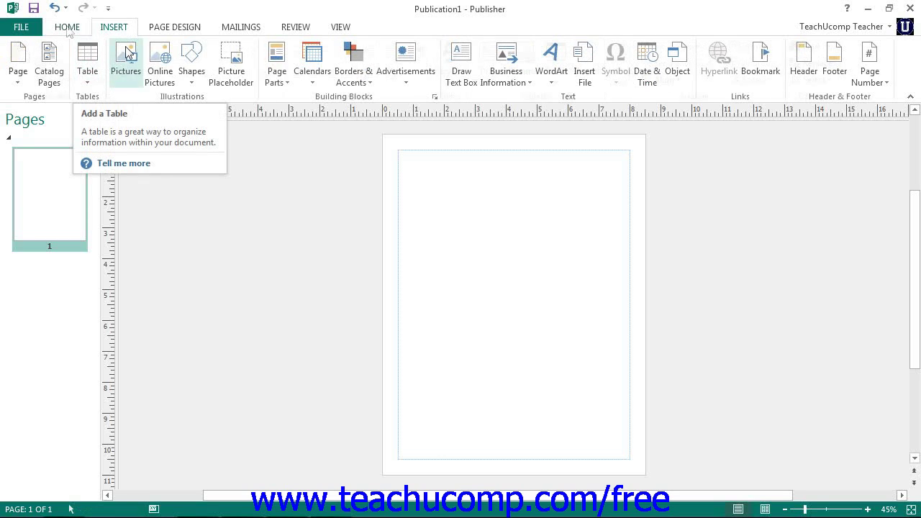
left_click(554, 72)
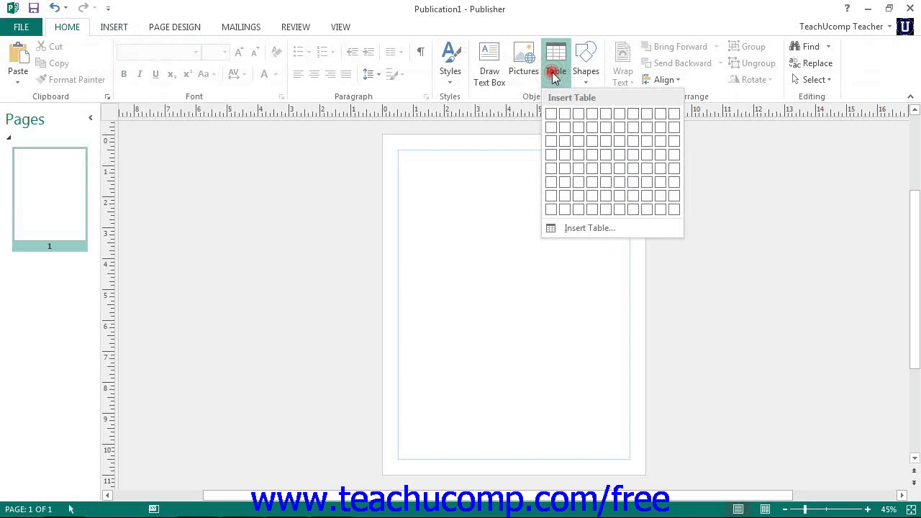
Insert the 6x5 table and move the caret through its cells to the bottom-right cell
left_click(619, 169)
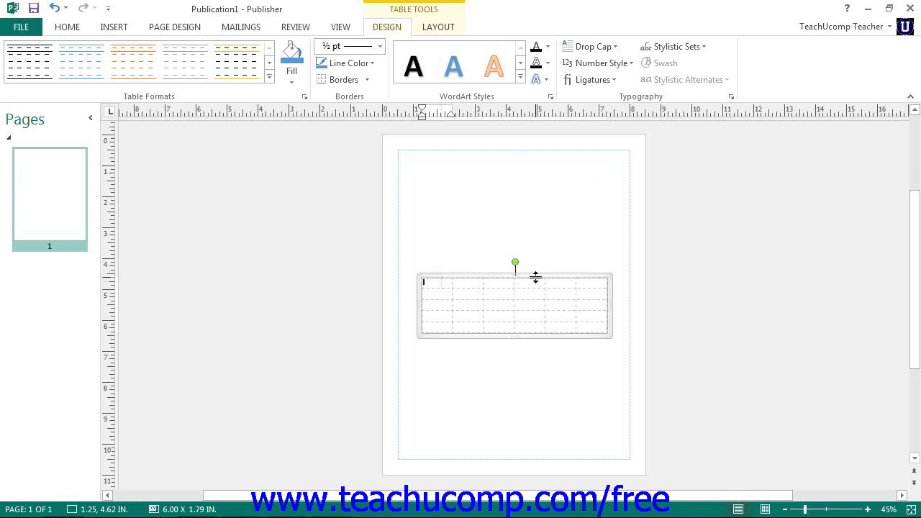
left_click(441, 282)
key("Down")
key("Right")
key("Right")
key("Right")
key("Right")
key("Right")
key("Left")
key("Left")
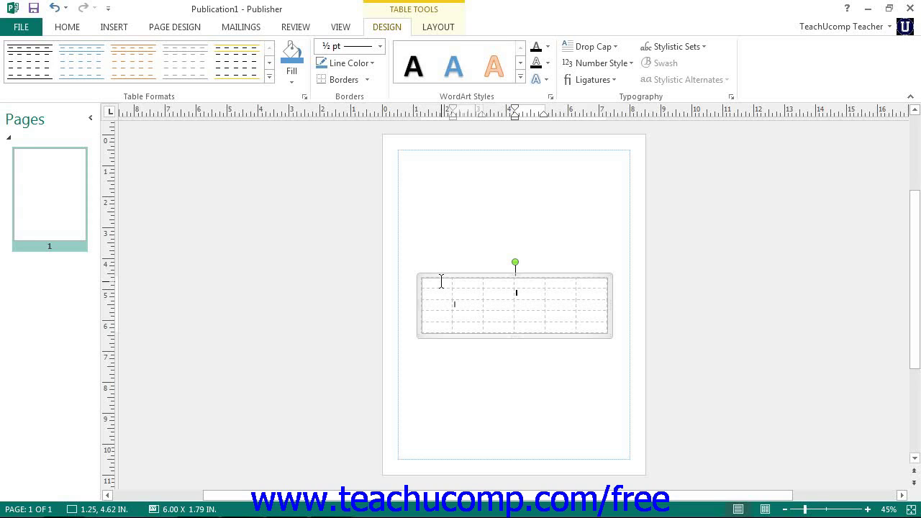
key("Down")
key("Down")
key("Down")
key("Right")
key("Right")
Tab out of the bottom-right cell to add a sixth row, making the table 6.00 x 2.15 in
left_click(585, 325)
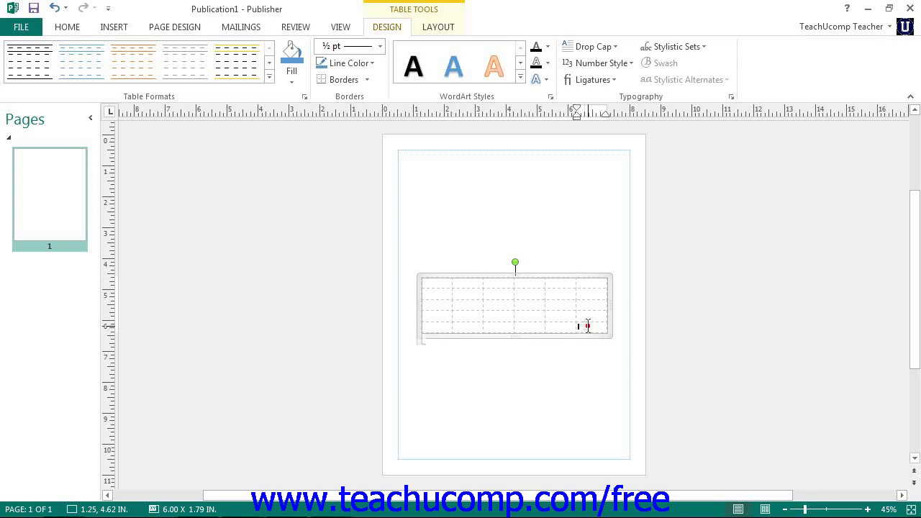
key("Tab")
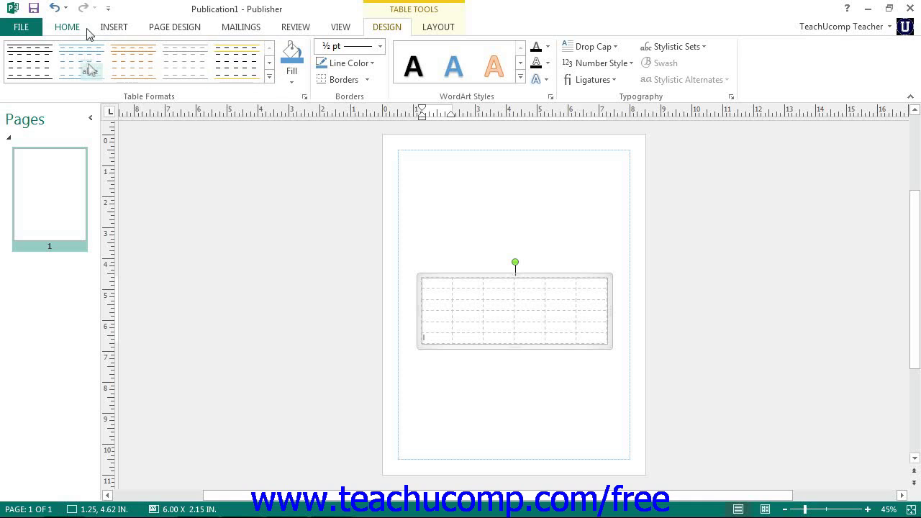
Open the Create Table dialog through Insert > Table > Insert Table
left_click(93, 29)
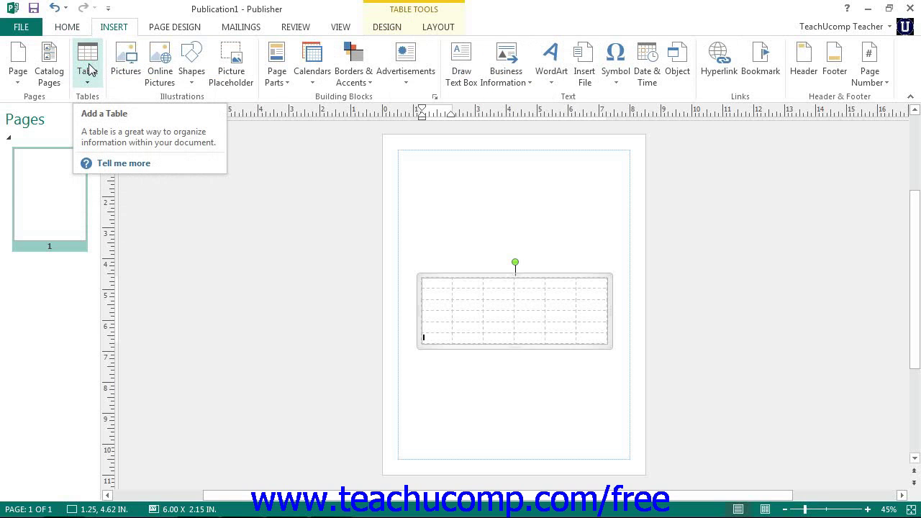
left_click(88, 69)
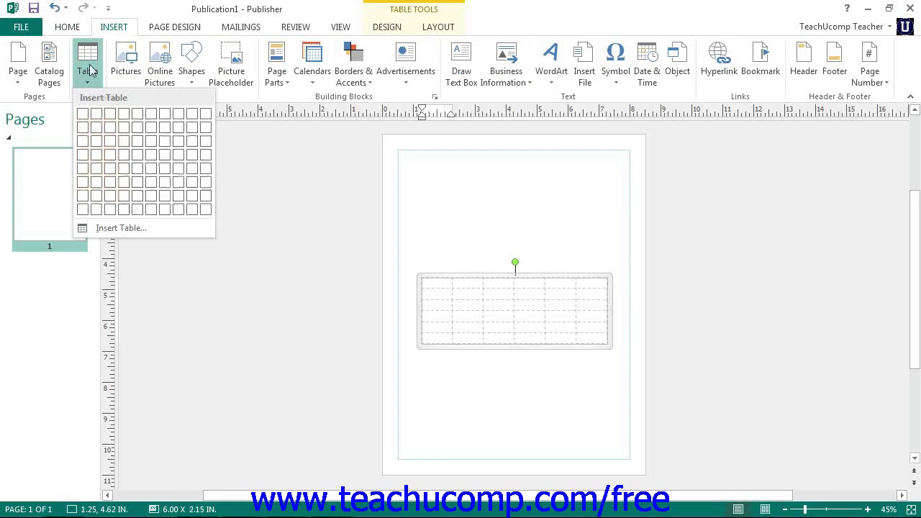
left_click(136, 230)
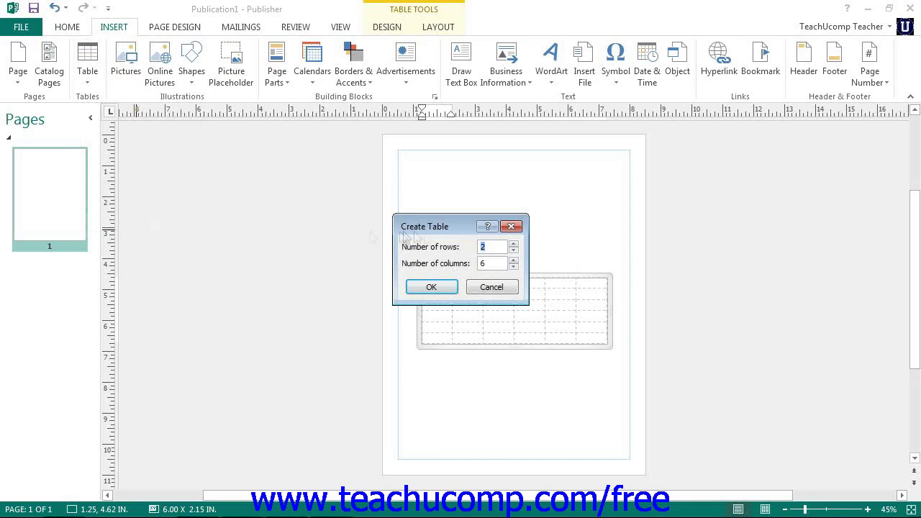
left_click(425, 225)
Cancel the Create Table dialog, select the existing table, and show its Table Tools Layout options
left_click(511, 226)
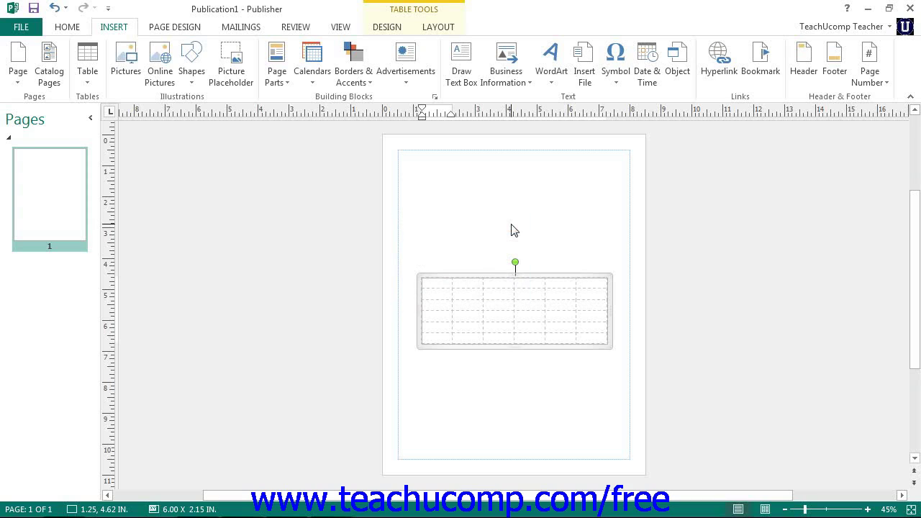
left_click(486, 273)
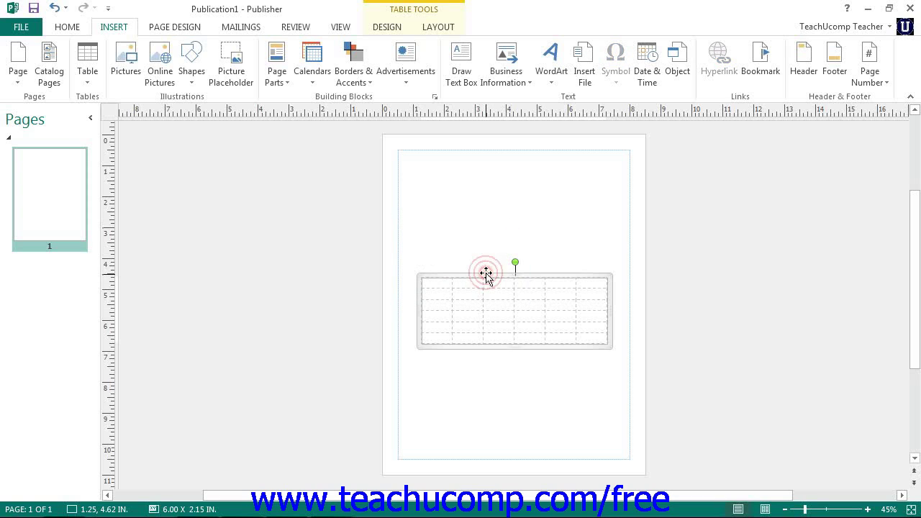
left_click(395, 27)
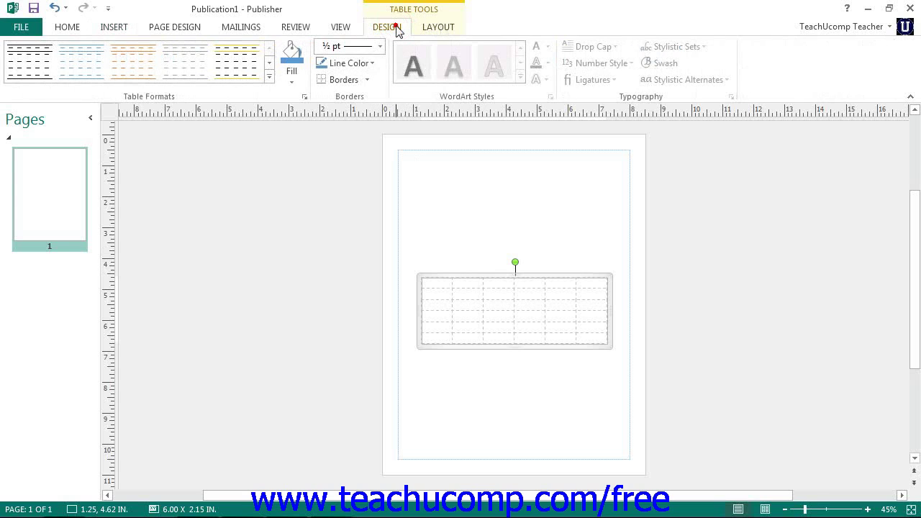
left_click(438, 29)
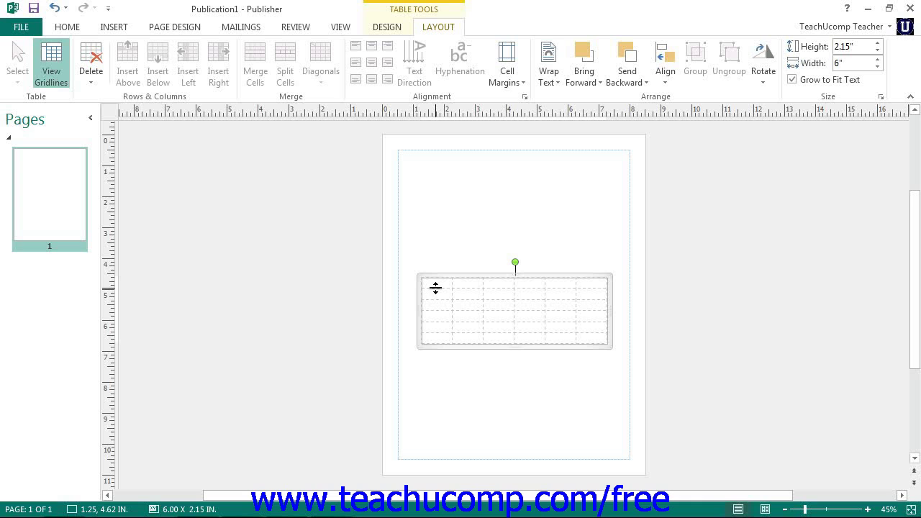
Drag the first row's bottom border down so the table grows to 6.00 x 2.88 in, then select it
left_click(435, 288)
left_click_drag(435, 288, 435, 310)
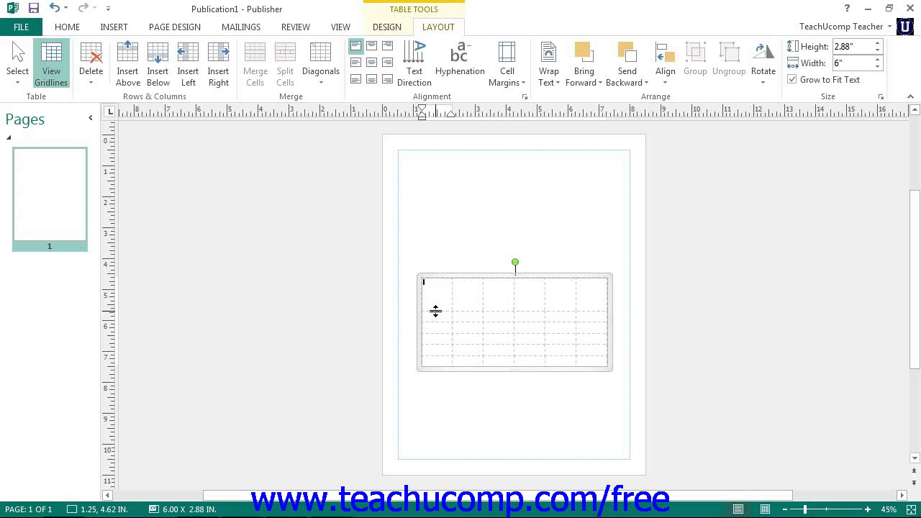
left_click(455, 274)
left_click(454, 274)
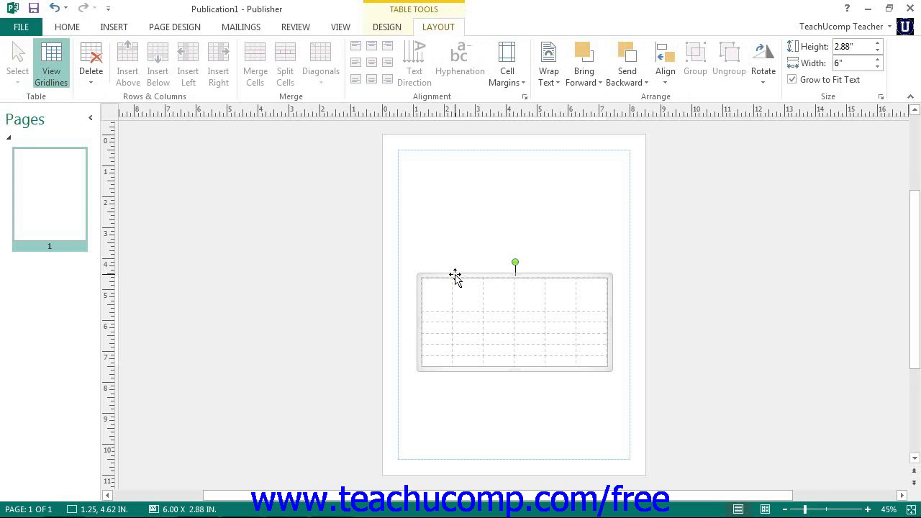
Delete the table with the Delete key, undo that, then remove it via Layout > Delete > Delete Table
key("Delete")
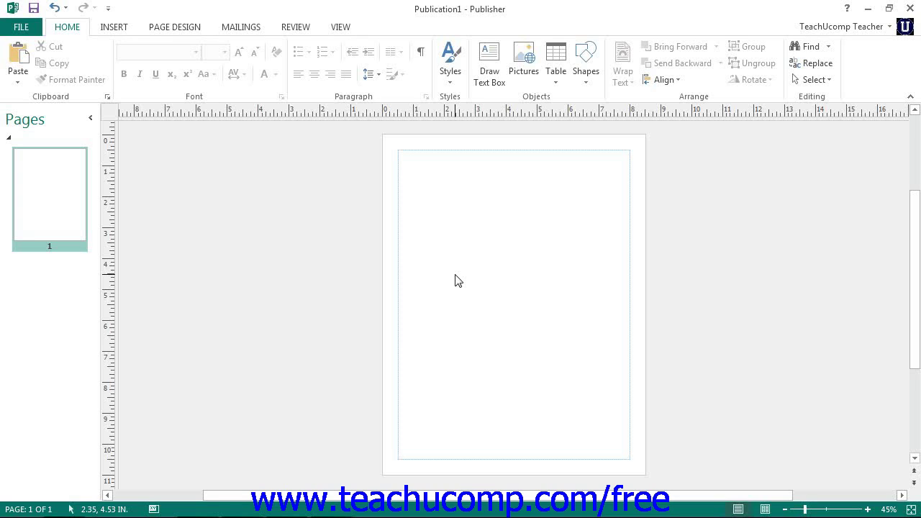
left_click(54, 8)
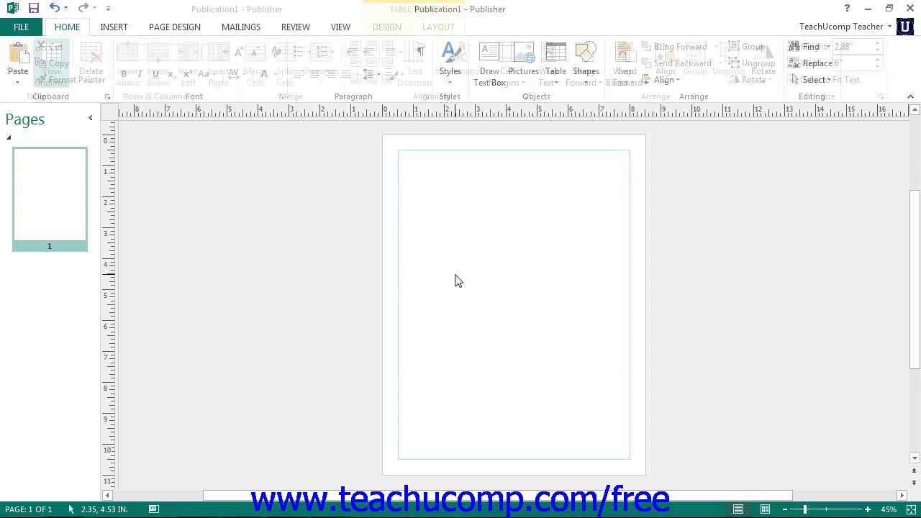
left_click(440, 295)
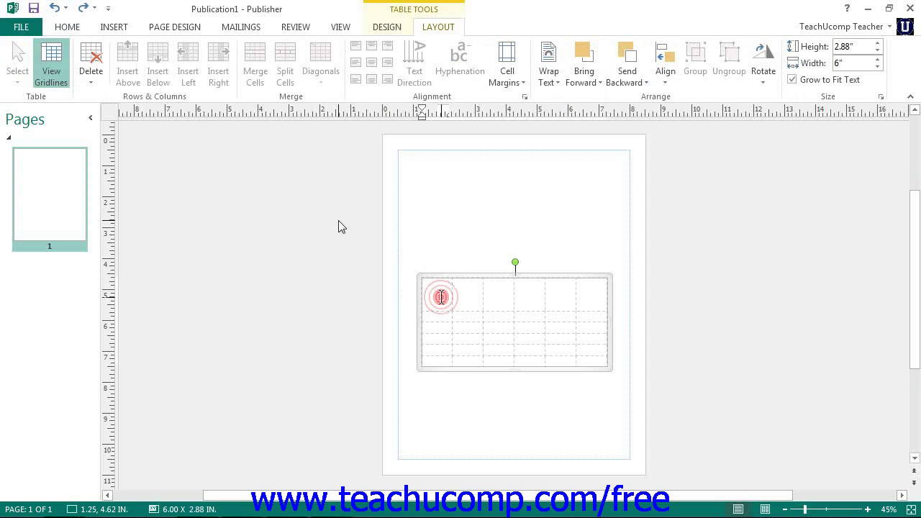
left_click(100, 77)
left_click(139, 134)
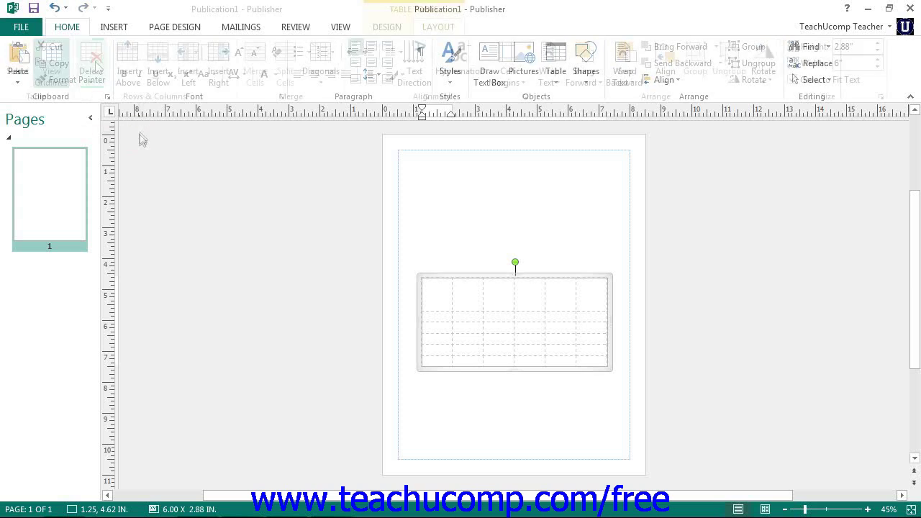